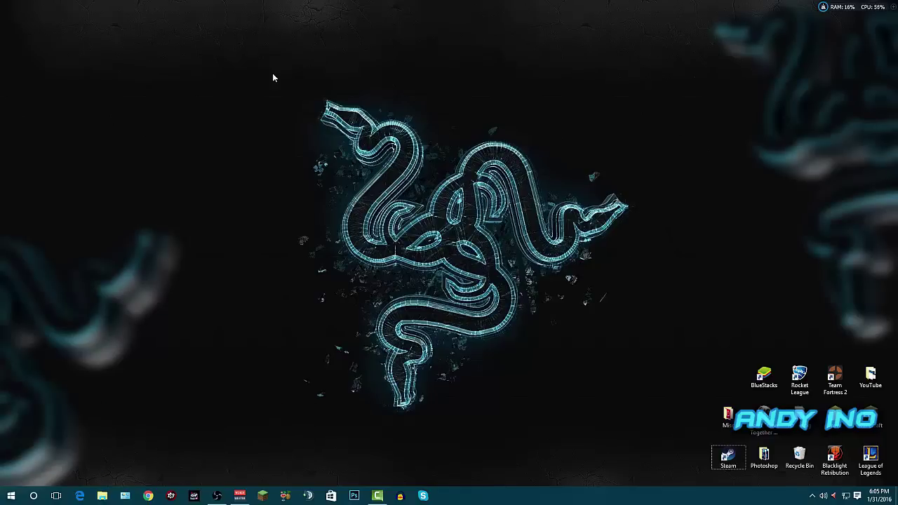
- Launch Audacity with an empty project and minimize the VoiceMeeter mixer out of the way
{"action": "left_click", "coordinate": [401, 494]}
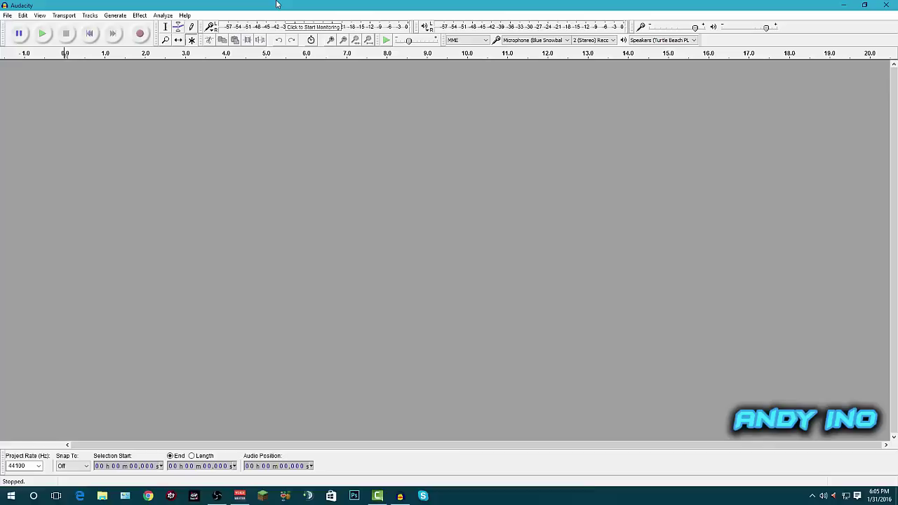
{"action": "left_click", "coordinate": [240, 498]}
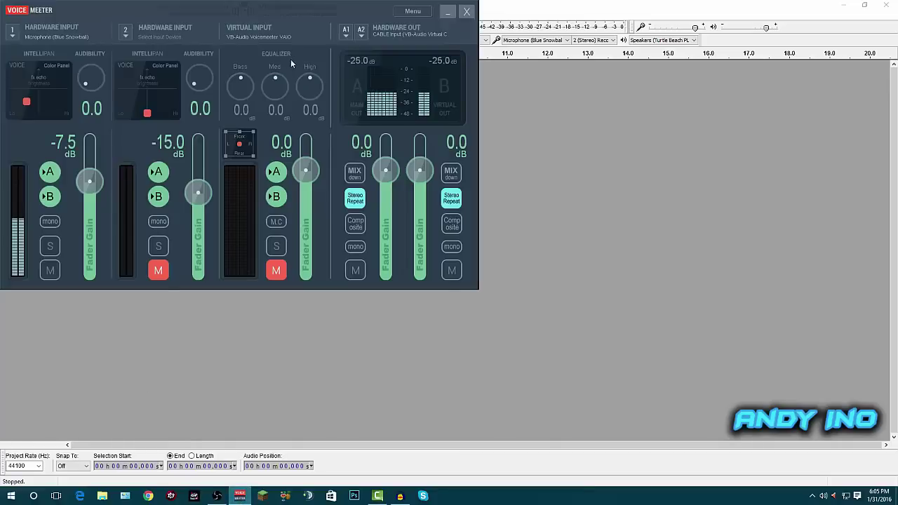
{"action": "left_click_drag", "start_coordinate": [376, 8], "coordinate": [594, 76]}
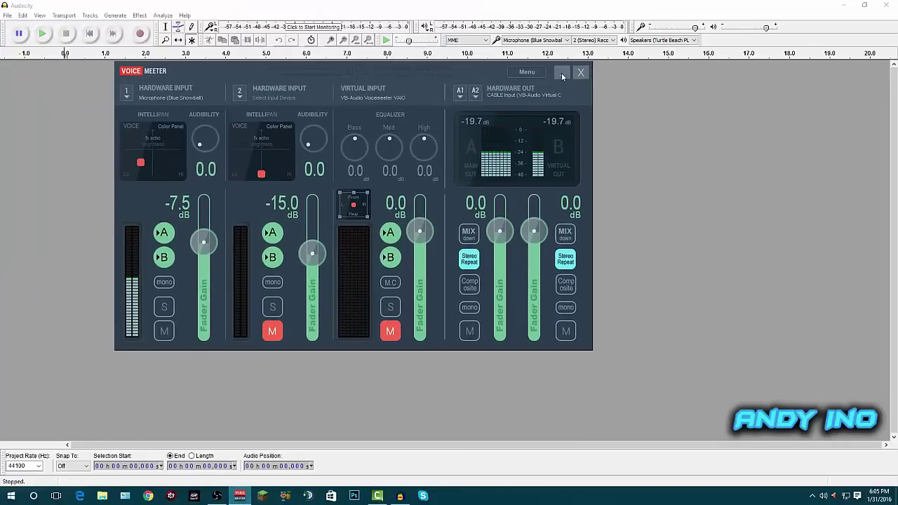
{"action": "left_click", "coordinate": [562, 73]}
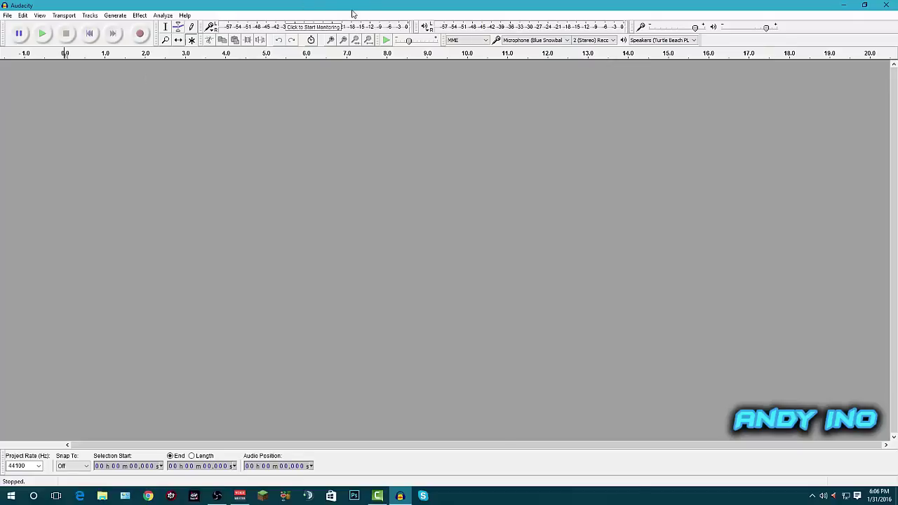
{"action": "left_click_drag", "start_coordinate": [668, 10], "coordinate": [498, 10]}
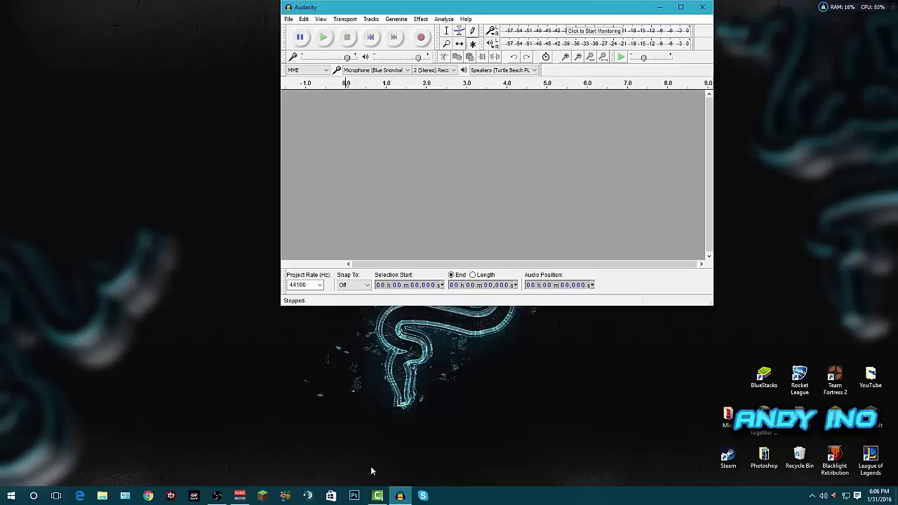
{"action": "left_click_drag", "start_coordinate": [592, 10], "coordinate": [515, 38]}
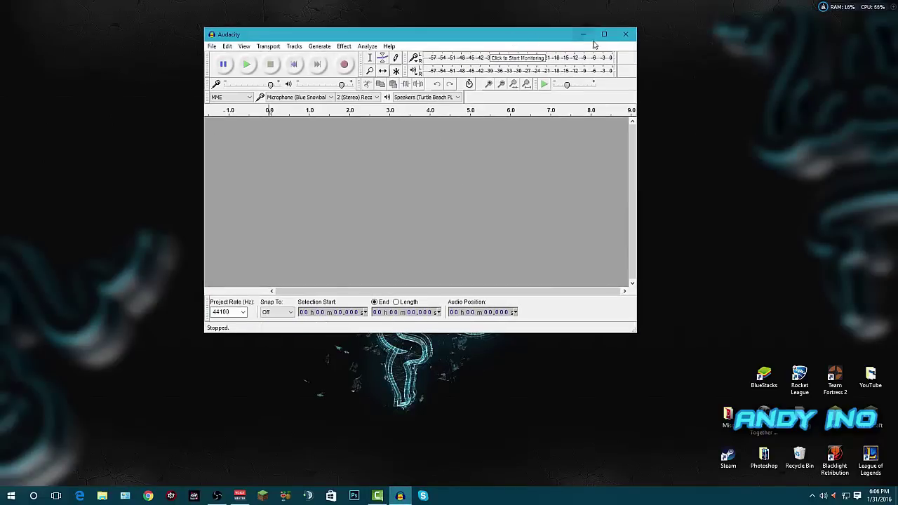
{"action": "left_click", "coordinate": [603, 34]}
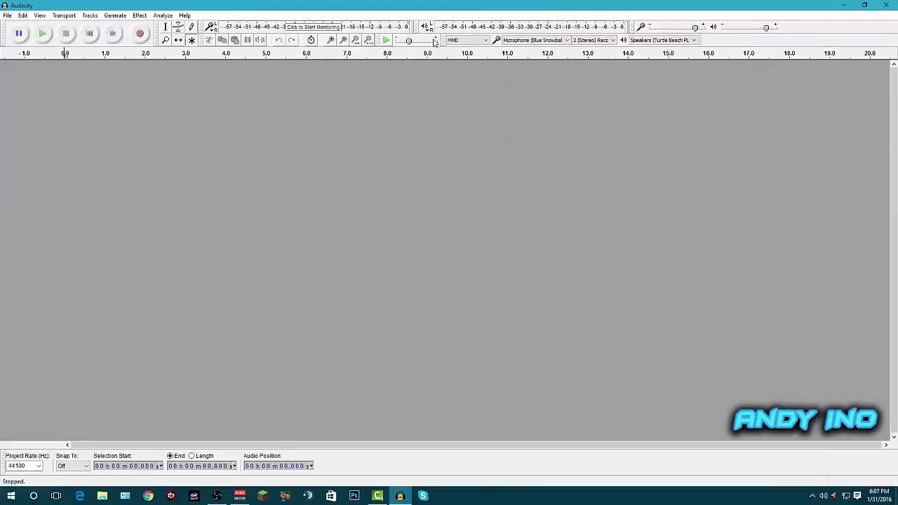
{"action": "left_click", "coordinate": [554, 42]}
{"action": "left_click", "coordinate": [556, 73]}
{"action": "key", "text": "Tab"}
{"action": "key", "text": "Tab"}
{"action": "mouse_move", "coordinate": [697, 32]}
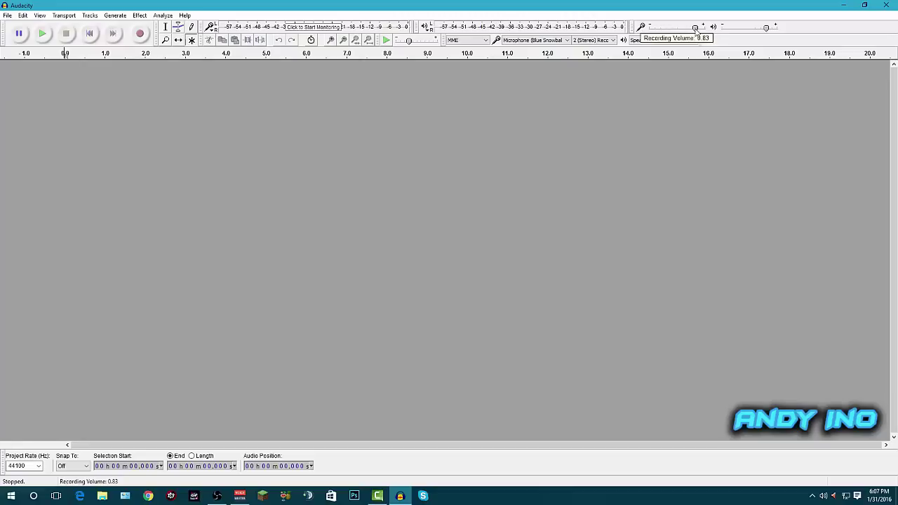
- Record a roughly 2.5-second voice test into a stereo track and play it back
{"action": "left_click", "coordinate": [140, 36]}
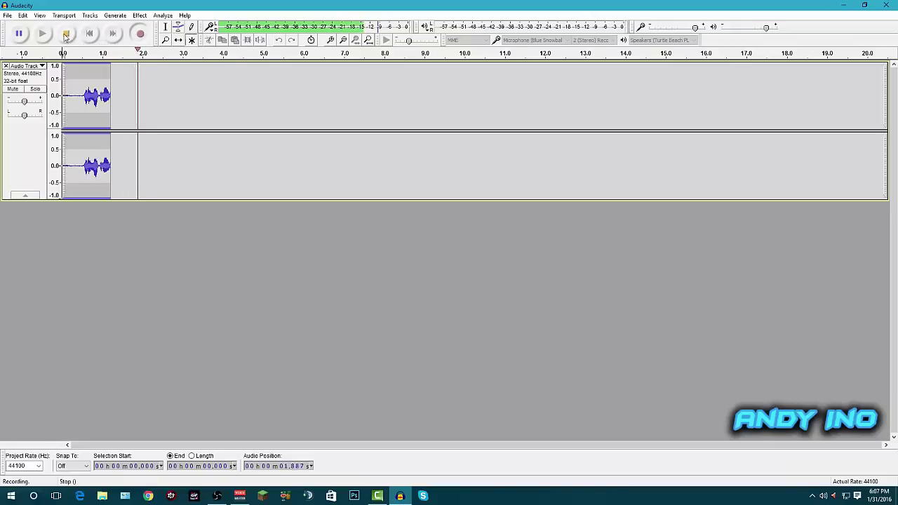
{"action": "left_click", "coordinate": [68, 34]}
{"action": "left_click", "coordinate": [42, 34]}
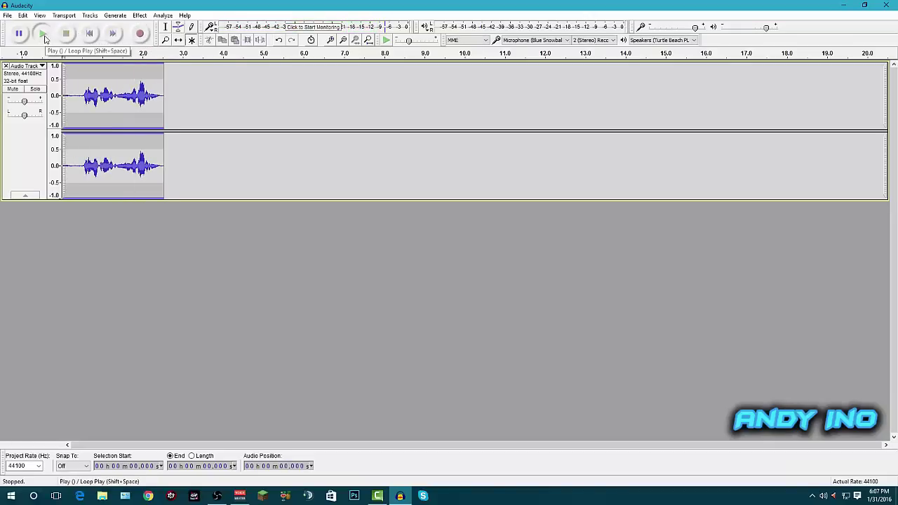
- Select the speech portion from about 0.569 to 2.415 seconds
{"action": "left_click_drag", "start_coordinate": [167, 104], "coordinate": [85, 103]}
{"action": "left_click", "coordinate": [152, 103]}
{"action": "left_click", "coordinate": [158, 102]}
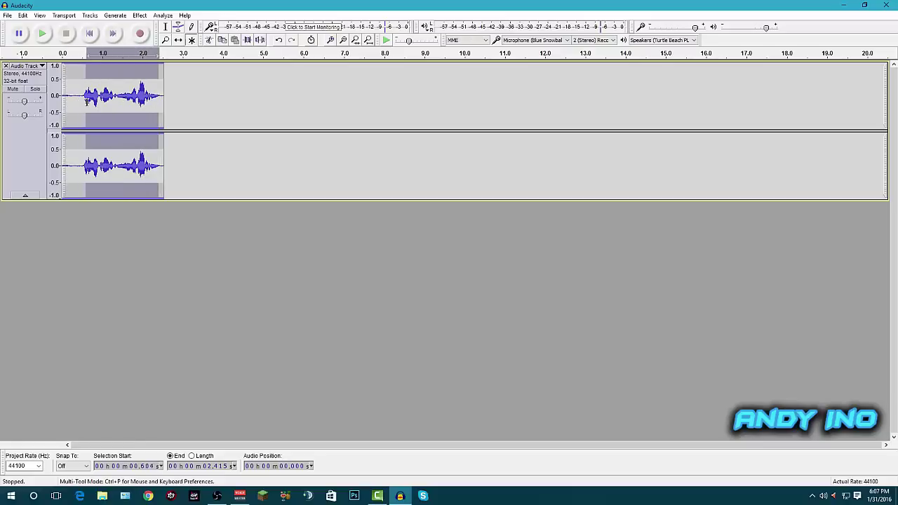
- Apply the Equalization effect's Treble Boost curve to the selected speech
{"action": "left_click", "coordinate": [139, 15]}
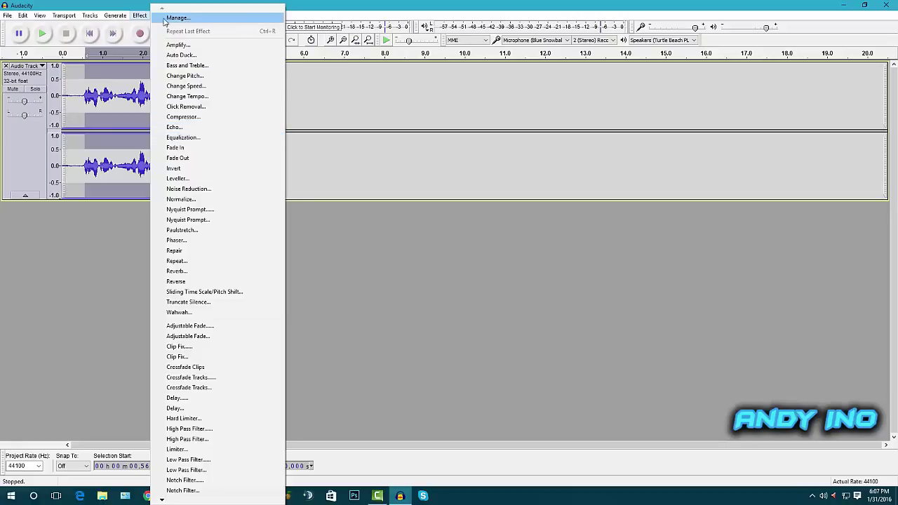
{"action": "left_click", "coordinate": [141, 18]}
{"action": "left_click", "coordinate": [142, 18]}
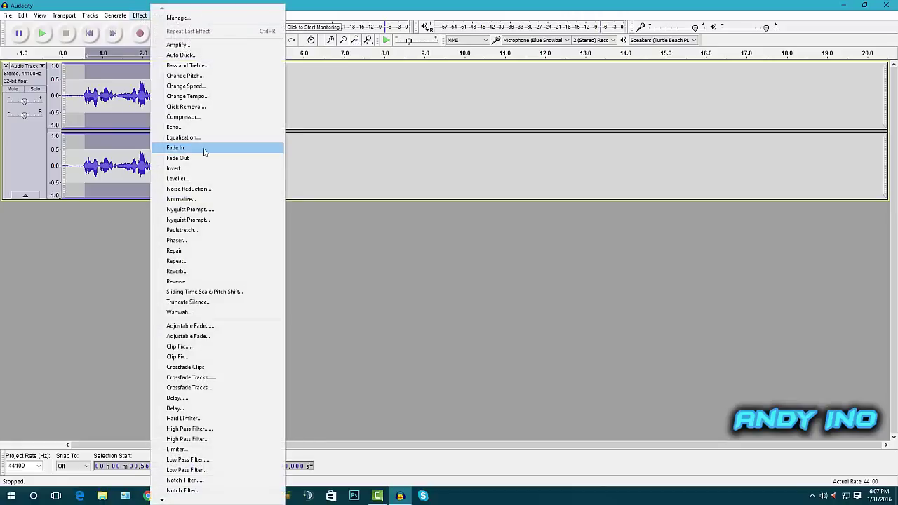
{"action": "left_click", "coordinate": [184, 137]}
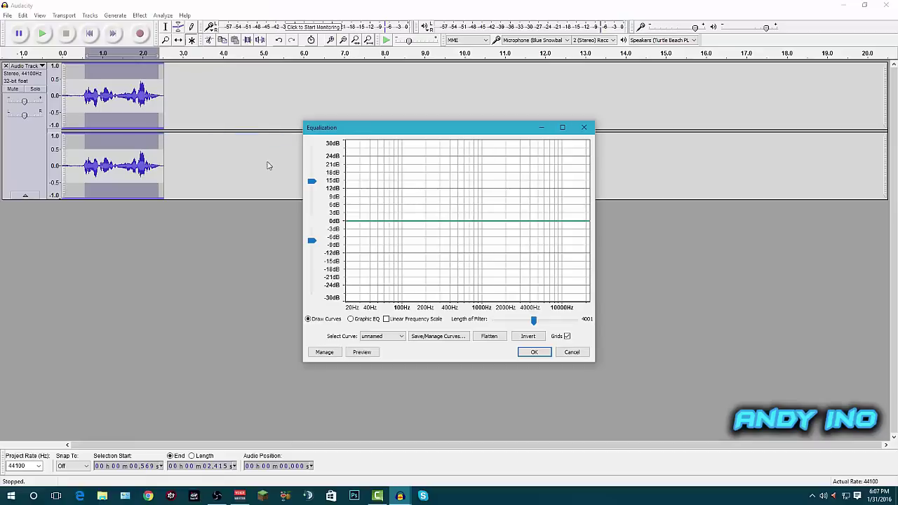
{"action": "left_click", "coordinate": [383, 336]}
{"action": "left_click", "coordinate": [384, 388]}
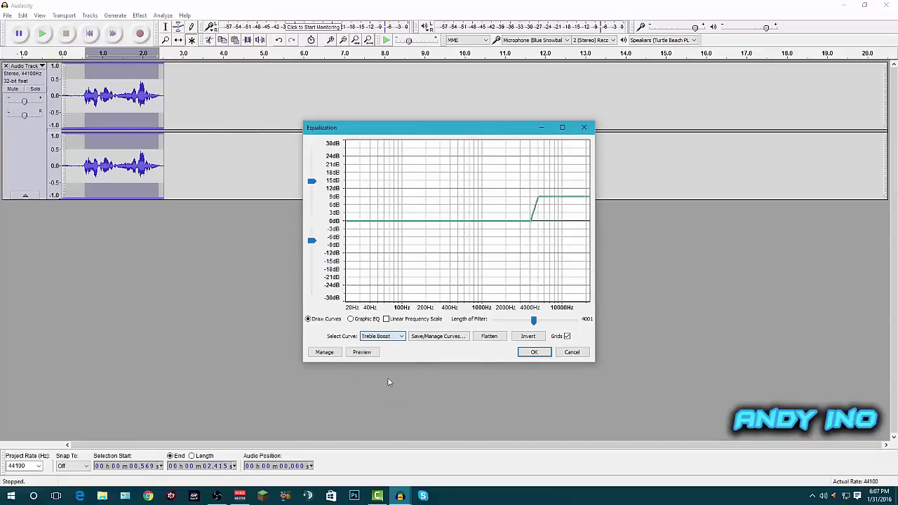
{"action": "left_click_drag", "start_coordinate": [474, 133], "coordinate": [466, 130]}
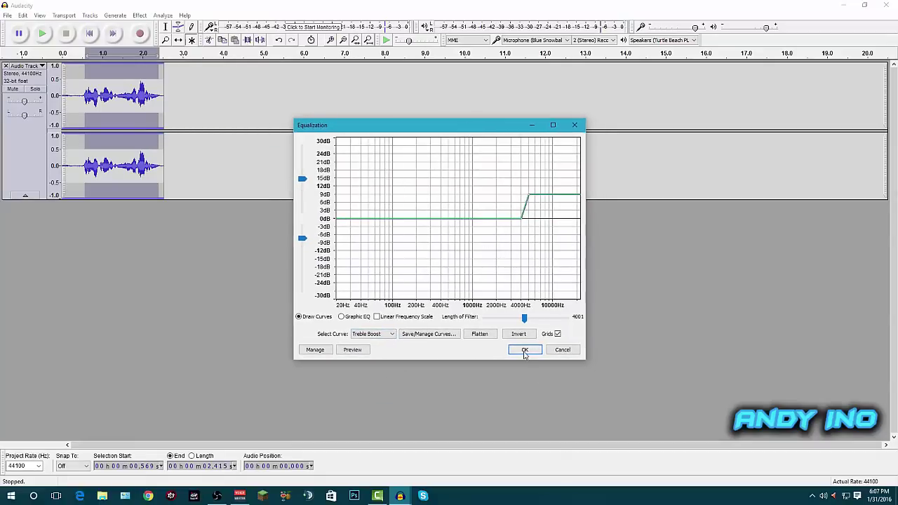
{"action": "left_click", "coordinate": [525, 349]}
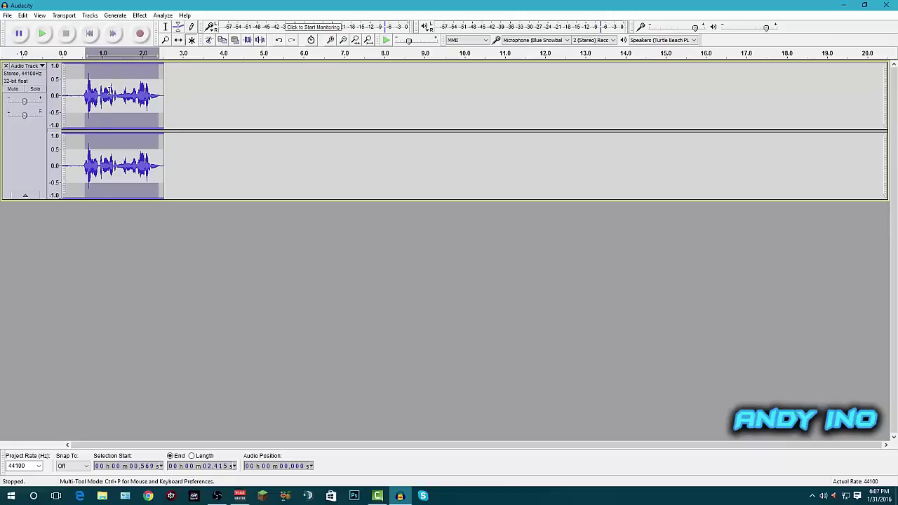
- Apply a Bass Boost equalization with the 100 Hz point raised to 9 dB, then play the selection
{"action": "left_click", "coordinate": [140, 15]}
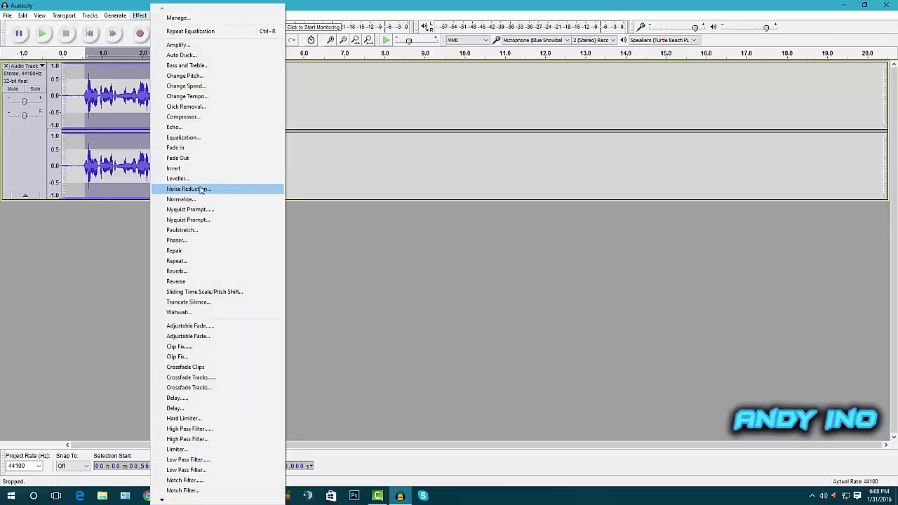
{"action": "left_click", "coordinate": [199, 138]}
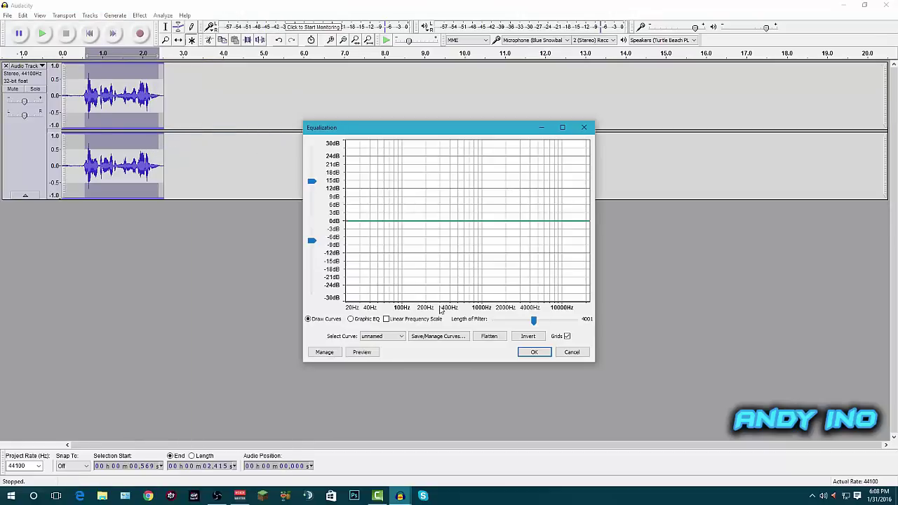
{"action": "left_click", "coordinate": [384, 336]}
{"action": "left_click", "coordinate": [380, 376]}
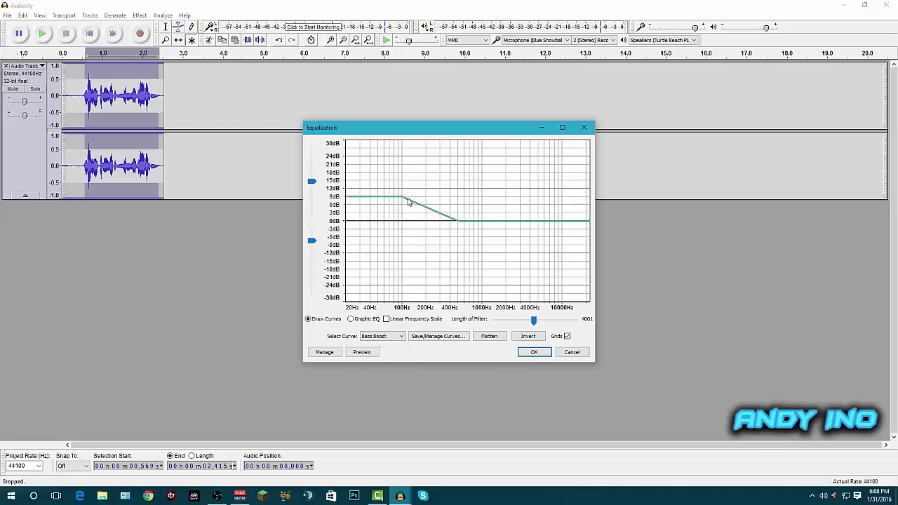
{"action": "left_click_drag", "start_coordinate": [438, 132], "coordinate": [409, 129]}
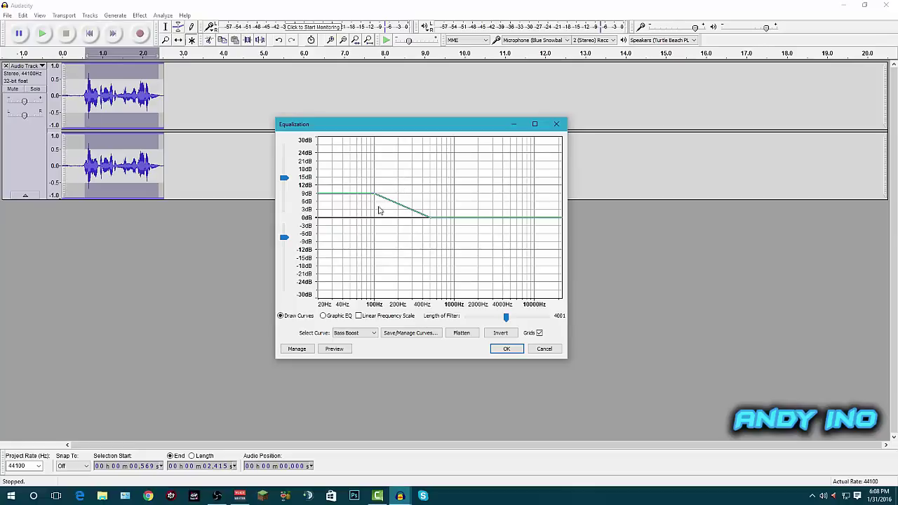
{"action": "left_click_drag", "start_coordinate": [393, 130], "coordinate": [381, 128]}
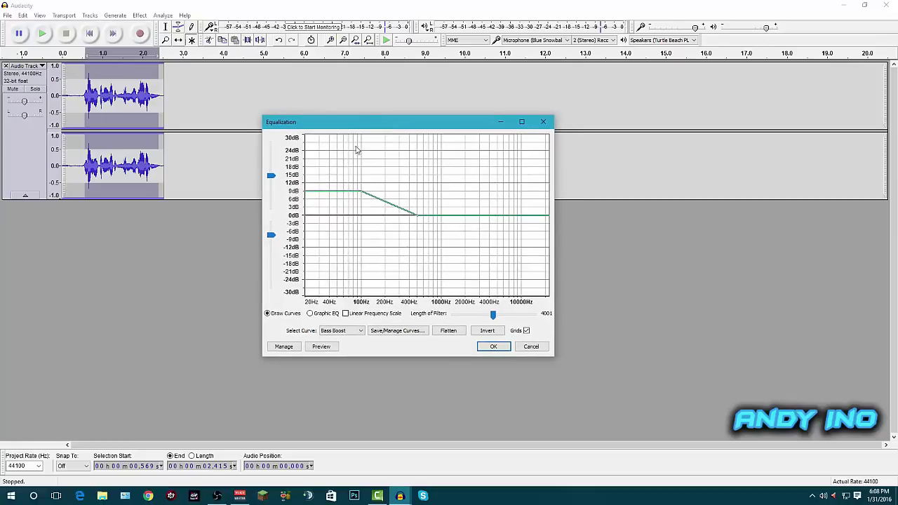
{"action": "left_click", "coordinate": [363, 196]}
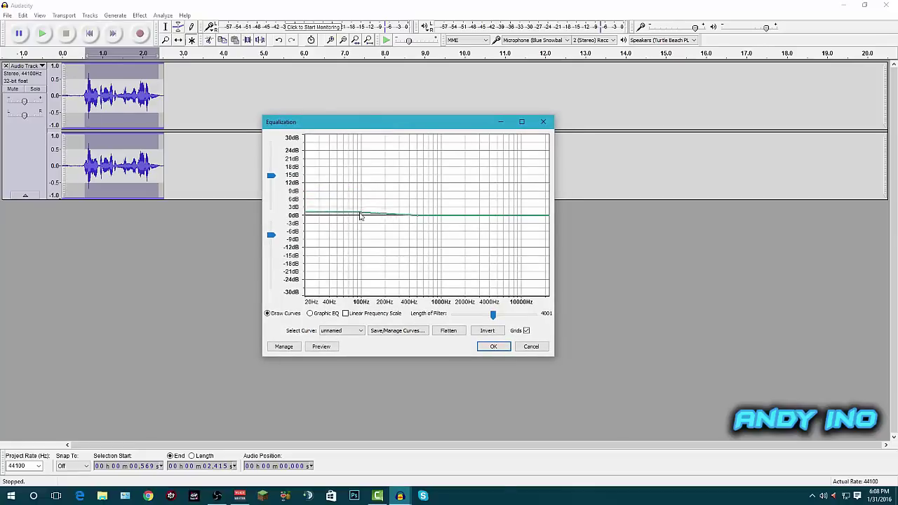
{"action": "left_click_drag", "start_coordinate": [360, 216], "coordinate": [359, 195]}
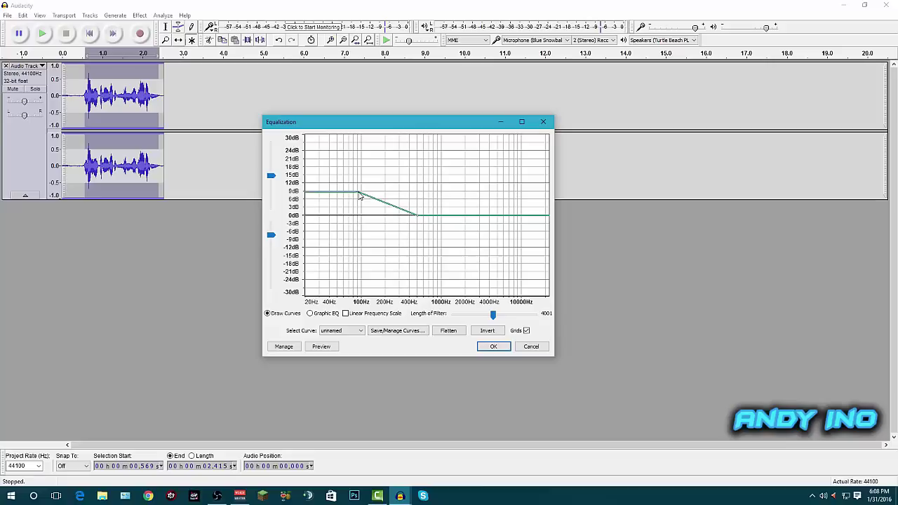
{"action": "left_click", "coordinate": [494, 347]}
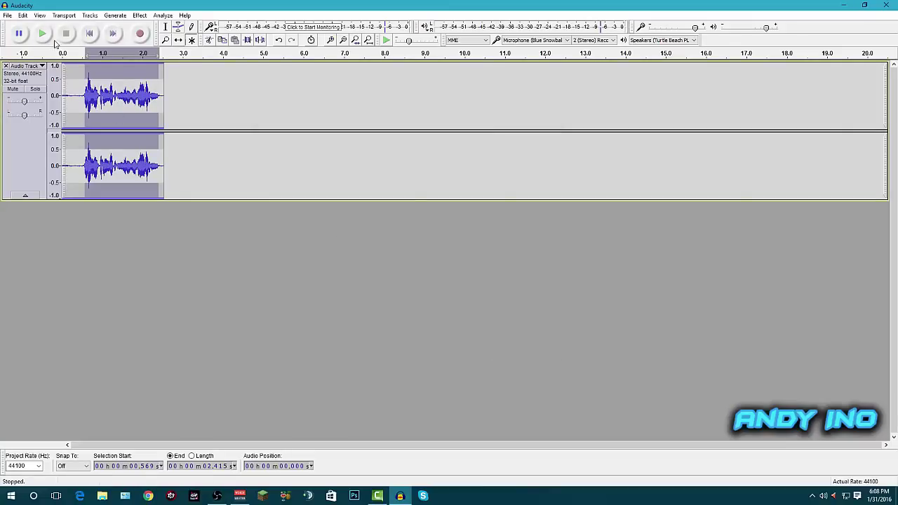
{"action": "left_click", "coordinate": [44, 35]}
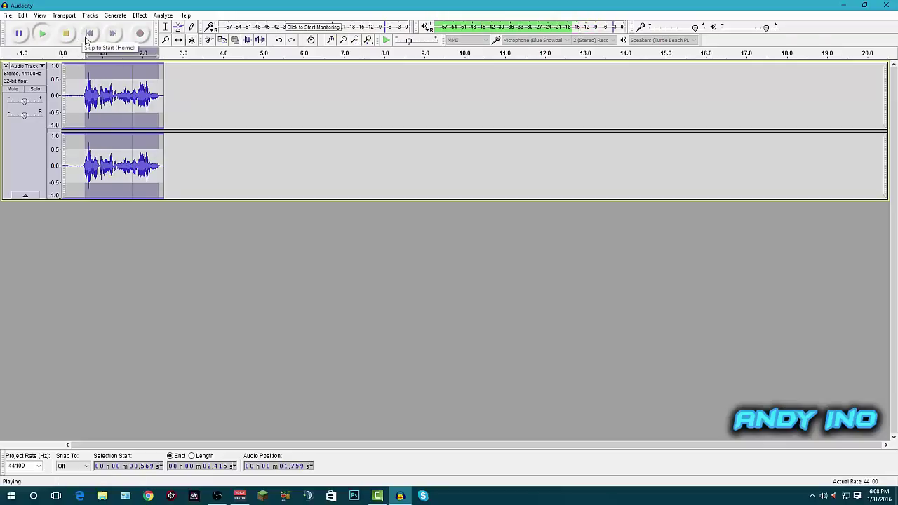
{"action": "left_click", "coordinate": [78, 83]}
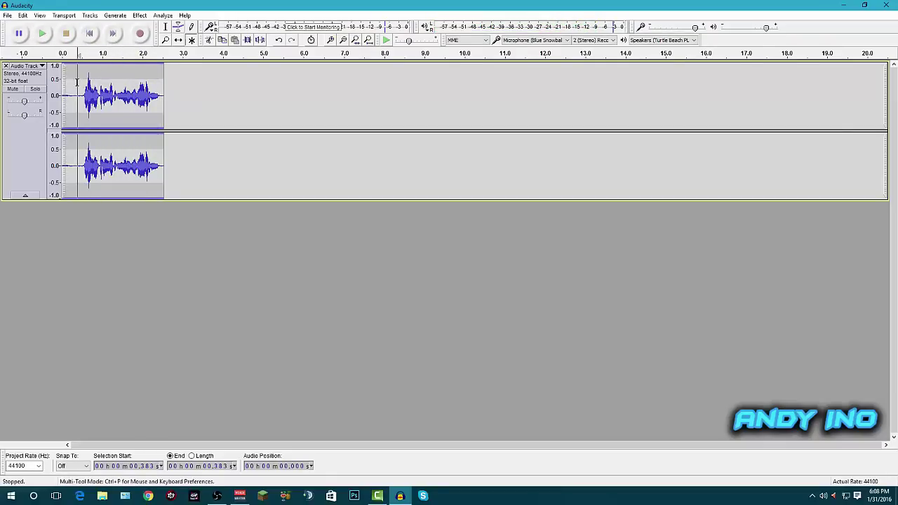
{"action": "left_click", "coordinate": [43, 34]}
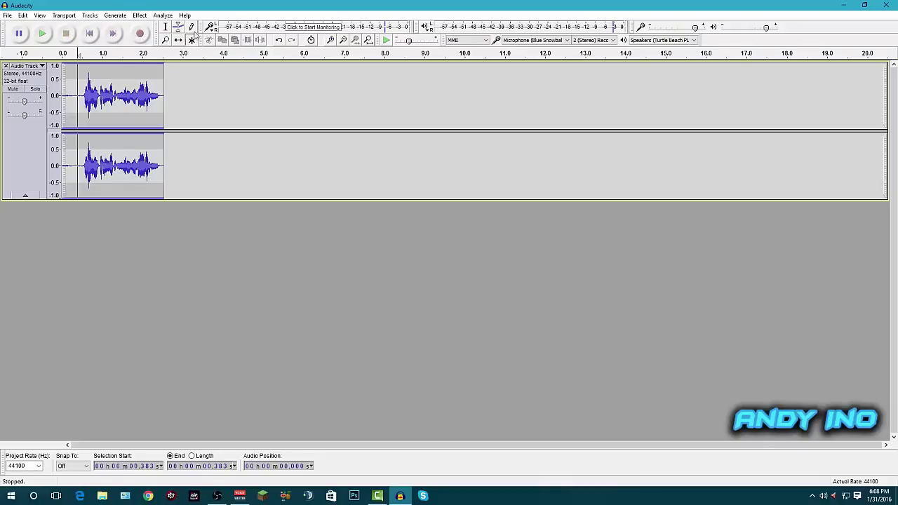
{"action": "left_click", "coordinate": [159, 112]}
{"action": "double_click", "coordinate": [156, 106]}
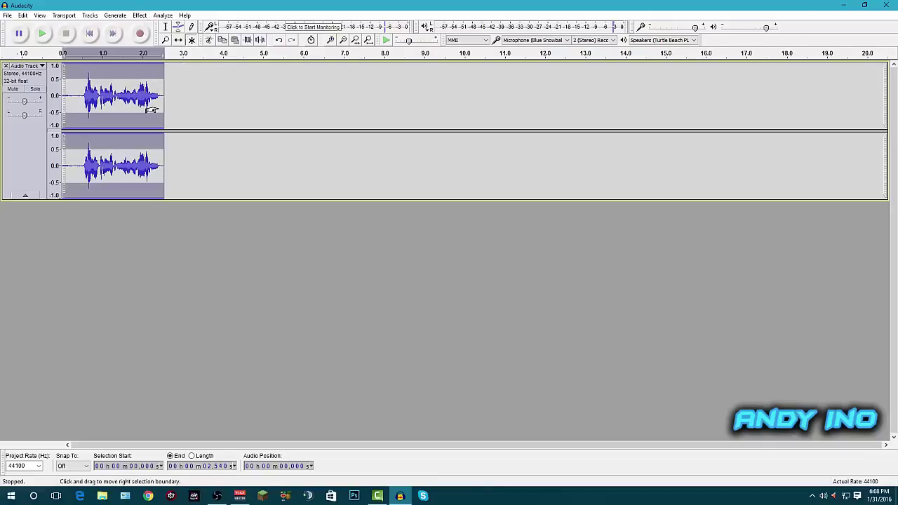
{"action": "left_click", "coordinate": [200, 103]}
{"action": "left_click_drag", "start_coordinate": [161, 102], "coordinate": [84, 99]}
{"action": "left_click", "coordinate": [141, 15]}
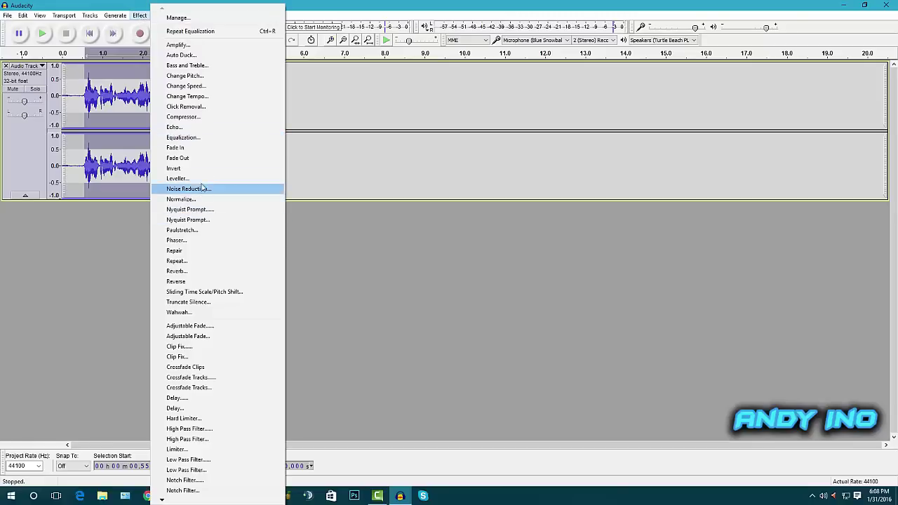
{"action": "left_click", "coordinate": [183, 199]}
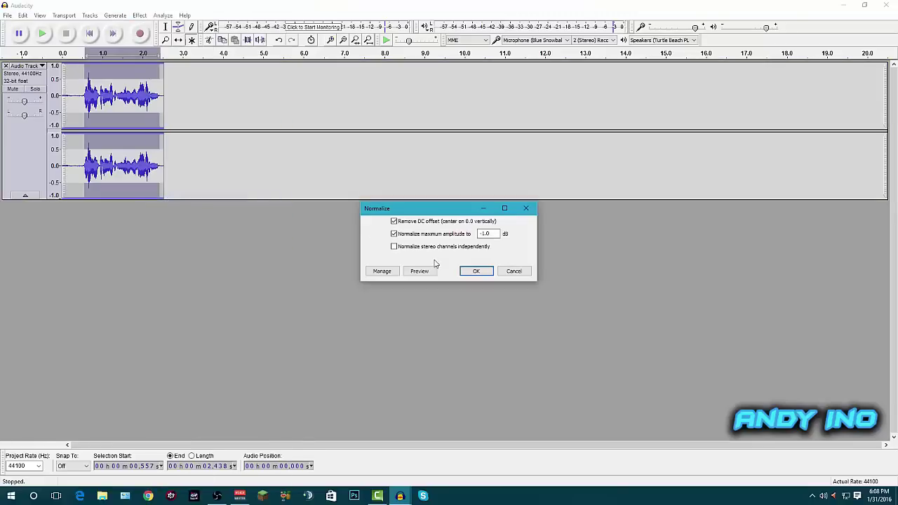
{"action": "left_click", "coordinate": [472, 269]}
{"action": "left_click", "coordinate": [42, 34]}
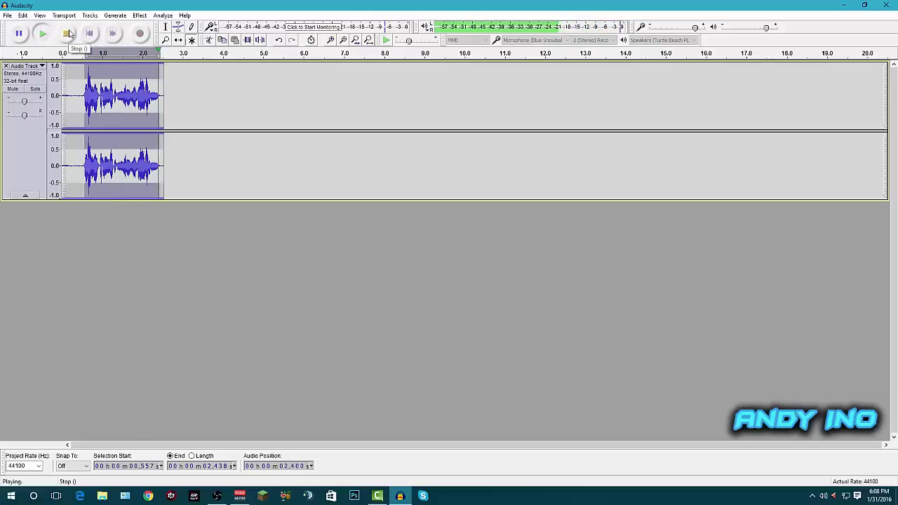
{"action": "left_click", "coordinate": [140, 16]}
{"action": "left_click", "coordinate": [141, 16]}
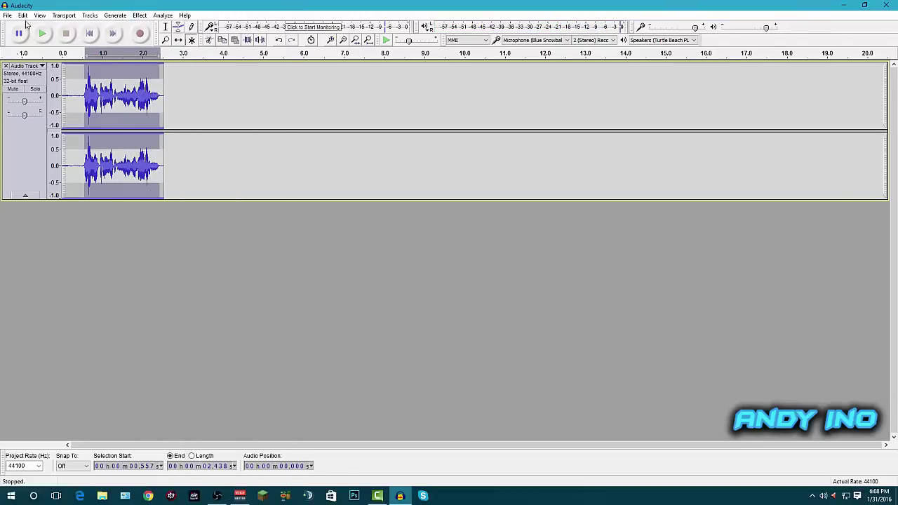
{"action": "left_click", "coordinate": [39, 16]}
{"action": "left_click", "coordinate": [32, 26]}
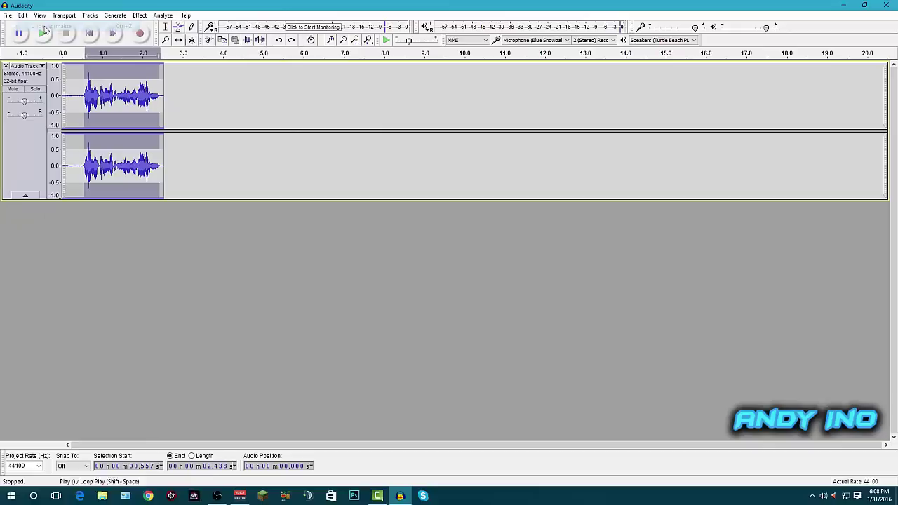
- Preview short ranges near the start (0.174–0.441 s, 0.418–0.511 s) to find where speech begins
{"action": "left_click", "coordinate": [173, 96]}
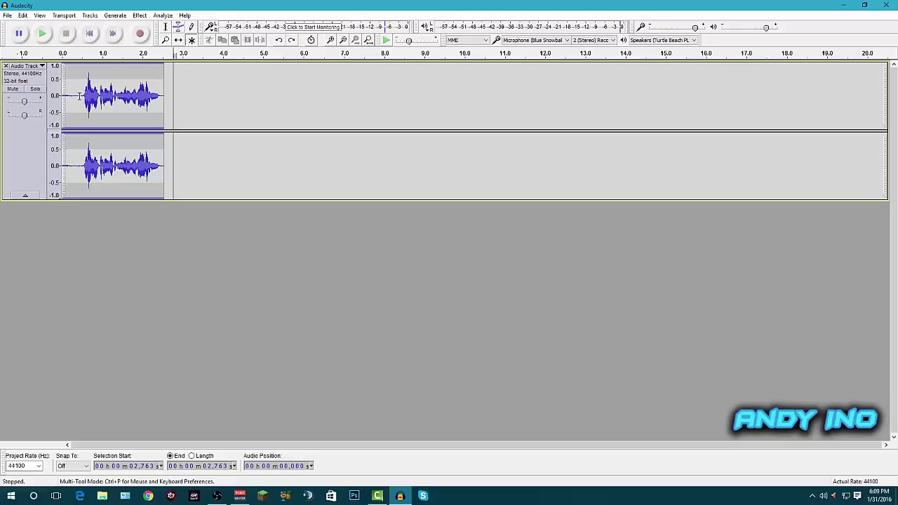
{"action": "left_click_drag", "start_coordinate": [71, 96], "coordinate": [81, 96]}
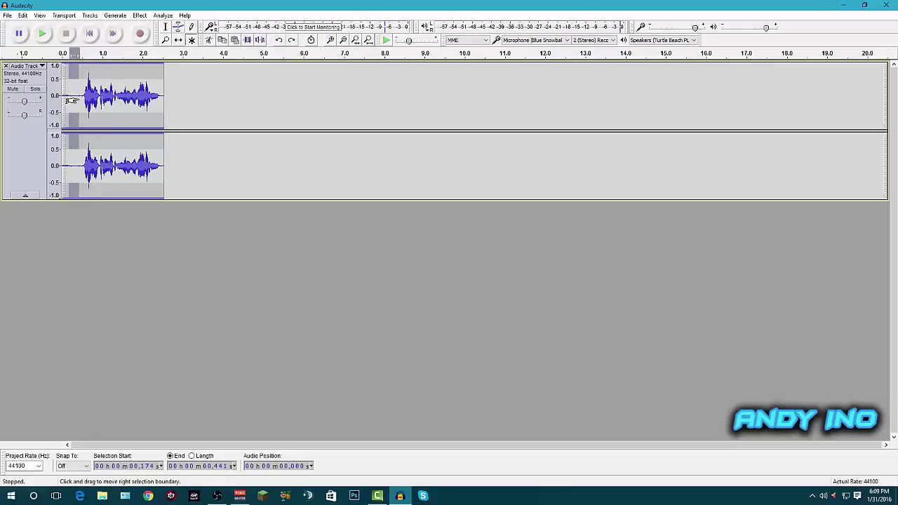
{"action": "left_click", "coordinate": [70, 54]}
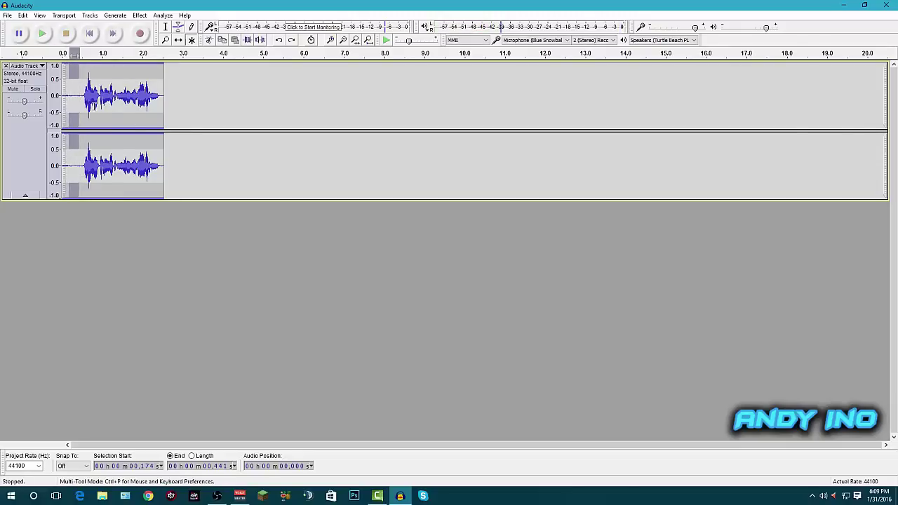
{"action": "left_click", "coordinate": [94, 104]}
{"action": "left_click", "coordinate": [91, 102]}
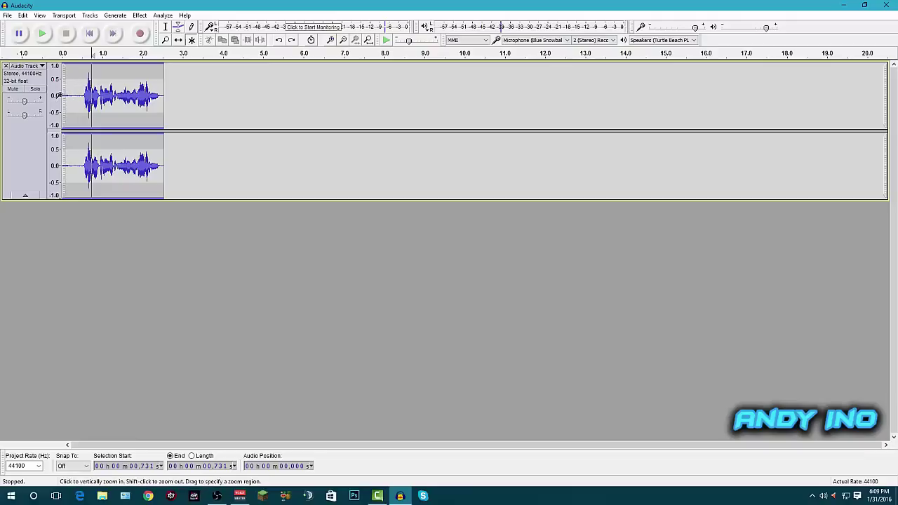
{"action": "left_click", "coordinate": [71, 92]}
{"action": "left_click_drag", "start_coordinate": [83, 92], "coordinate": [79, 92]}
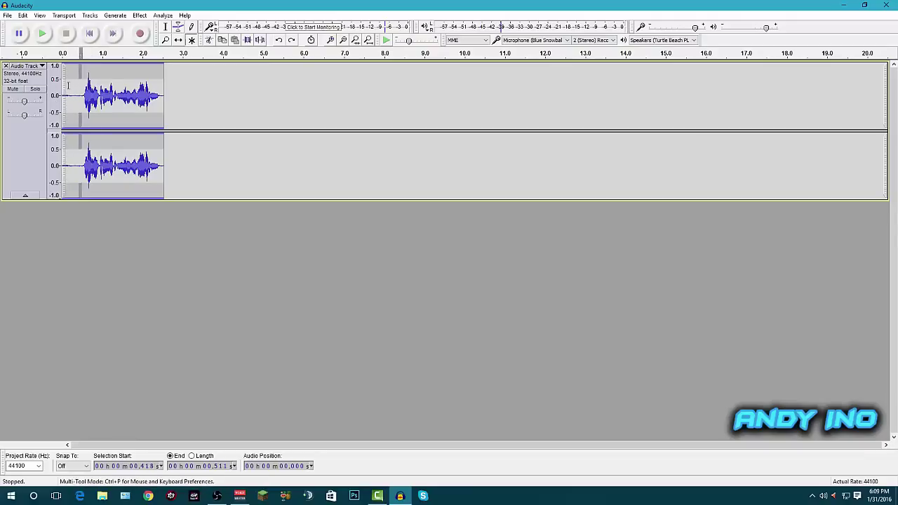
{"action": "left_click", "coordinate": [67, 52]}
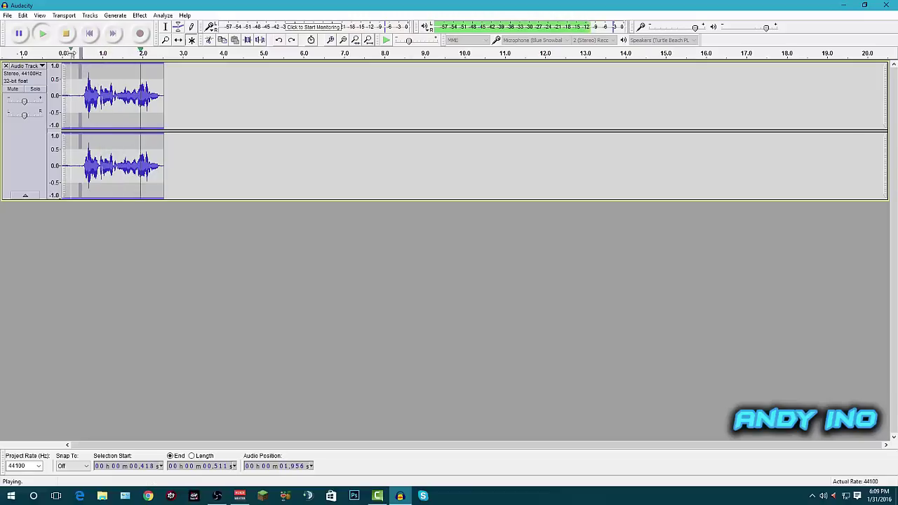
{"action": "left_click", "coordinate": [65, 54]}
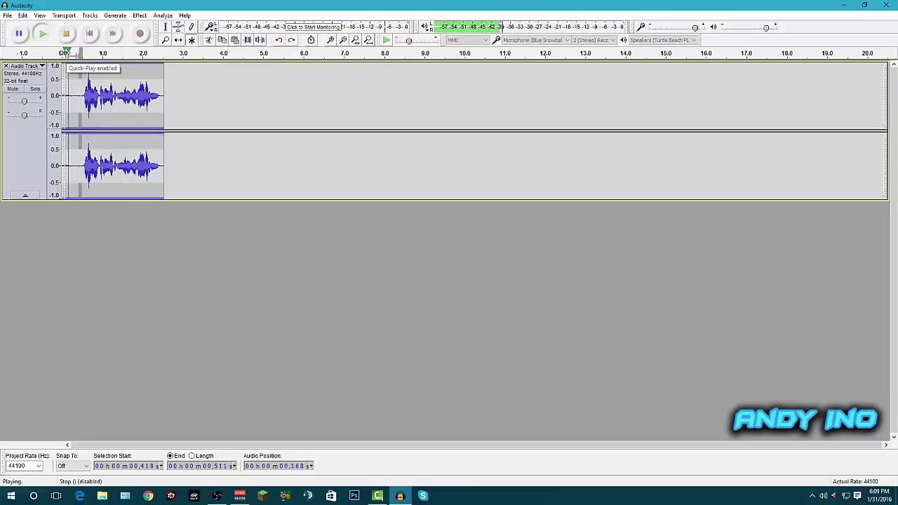
- Select the noise-only lead-in from 0 to 0.488 seconds
{"action": "left_click", "coordinate": [69, 74]}
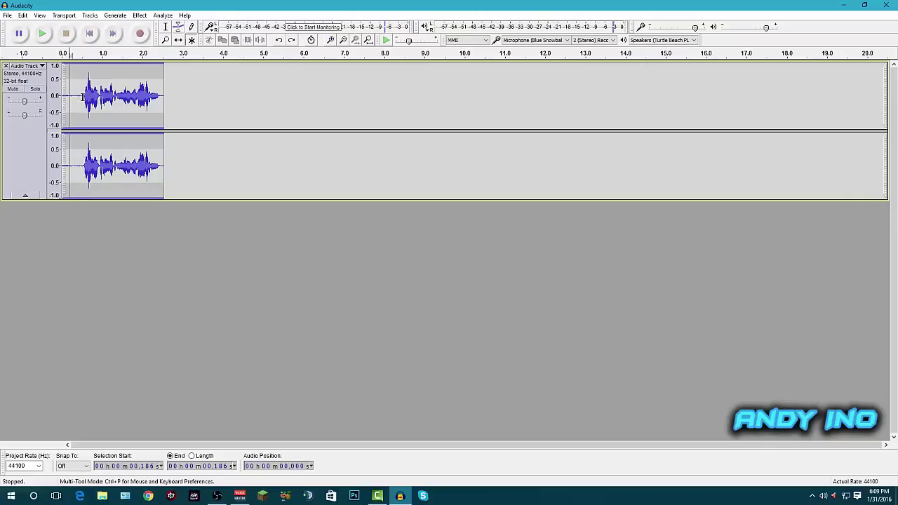
{"action": "left_click_drag", "start_coordinate": [83, 97], "coordinate": [64, 99]}
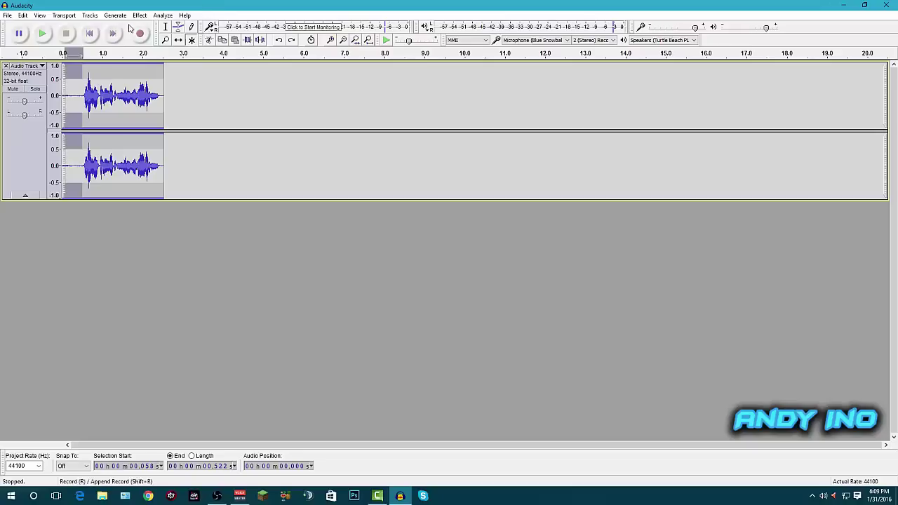
{"action": "left_click", "coordinate": [82, 95]}
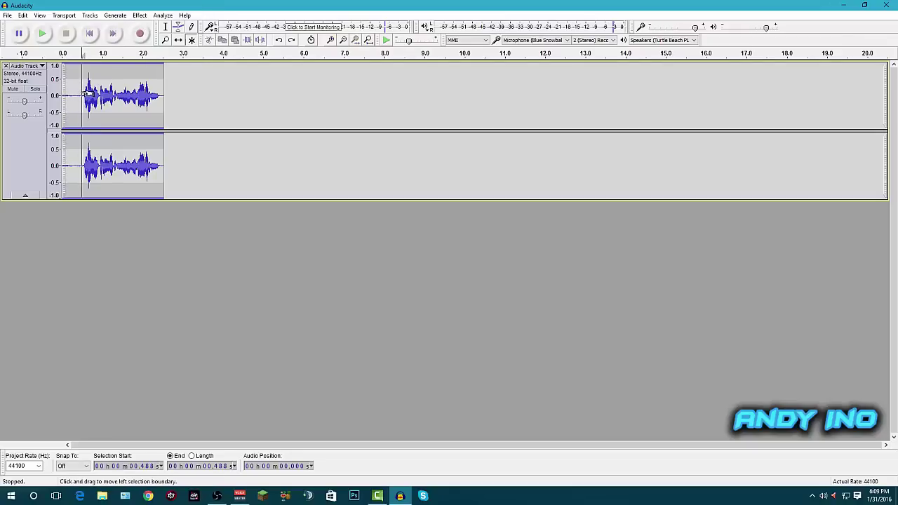
{"action": "left_click_drag", "start_coordinate": [72, 93], "coordinate": [56, 95]}
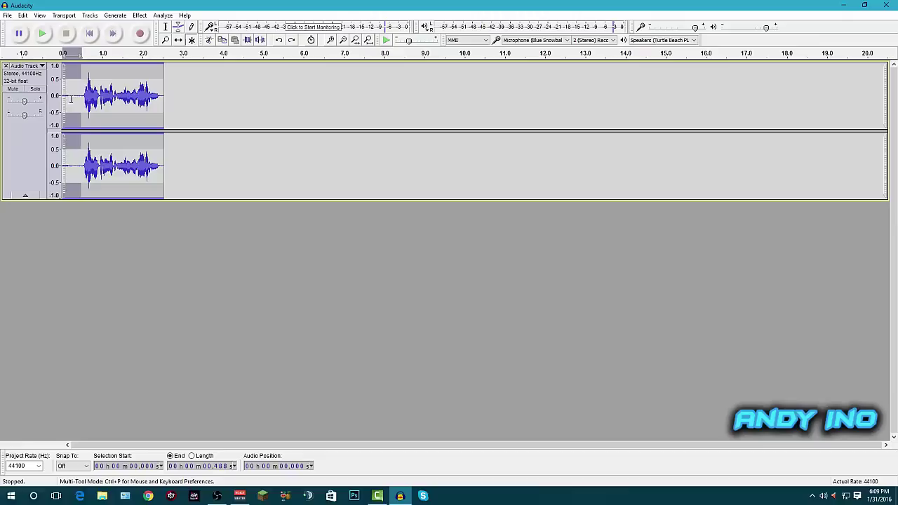
- Capture a noise profile from the selected 0–0.488 s lead-in in Noise Reduction
{"action": "left_click", "coordinate": [141, 15]}
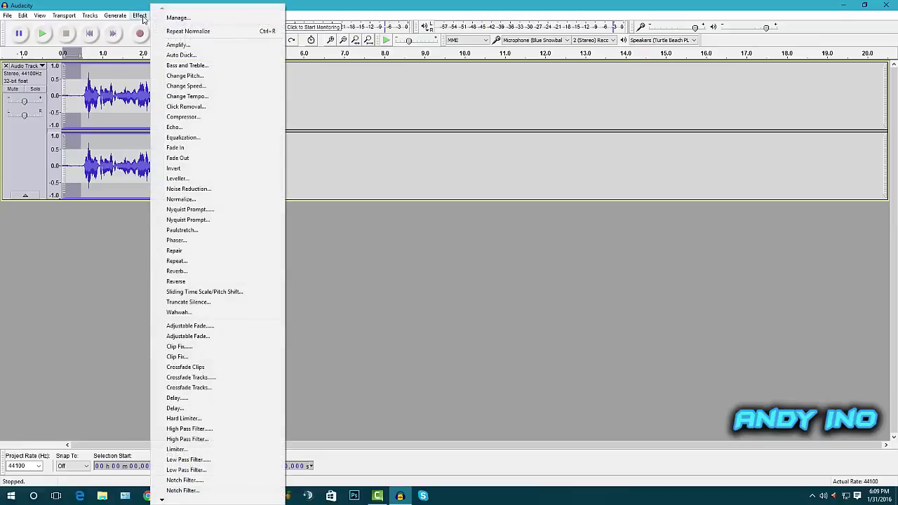
{"action": "left_click", "coordinate": [200, 189]}
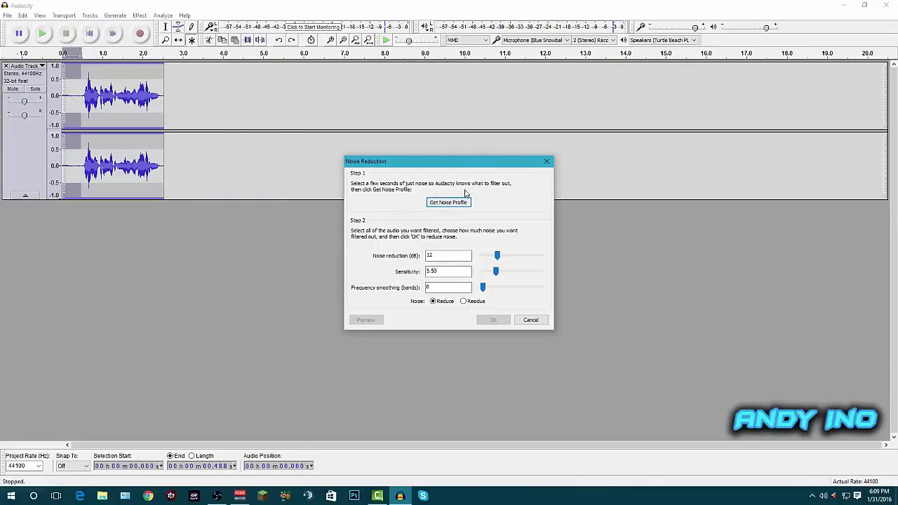
{"action": "left_click_drag", "start_coordinate": [455, 162], "coordinate": [431, 140]}
{"action": "left_click", "coordinate": [428, 181]}
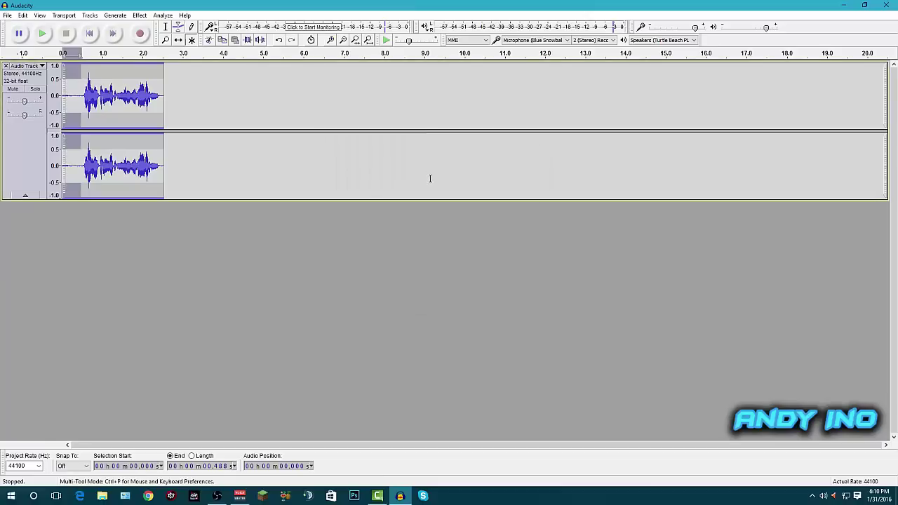
- Apply Noise Reduction at 12 dB and place the edit point at 0.209 seconds
{"action": "left_click", "coordinate": [140, 15]}
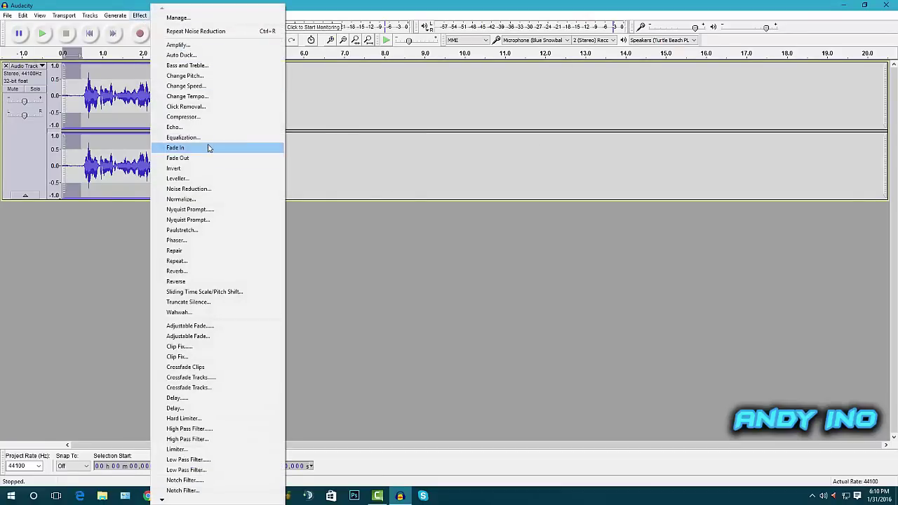
{"action": "left_click", "coordinate": [200, 192]}
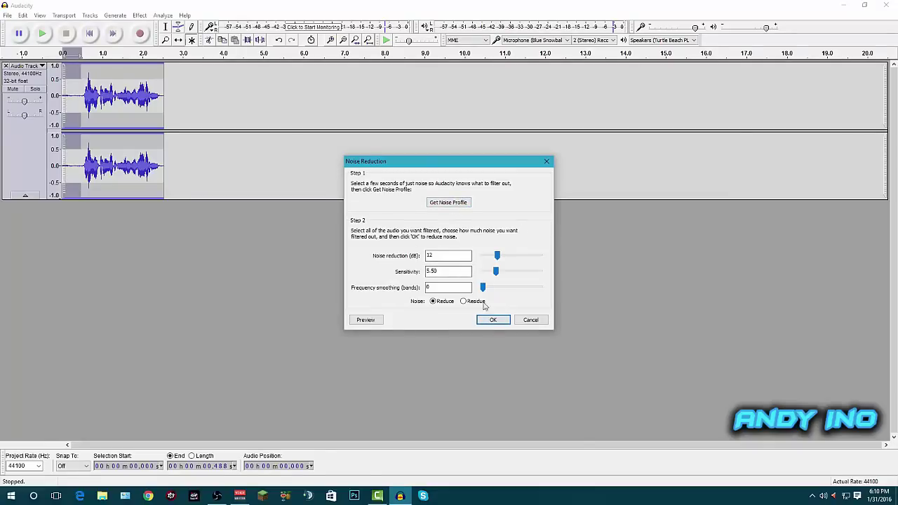
{"action": "left_click", "coordinate": [494, 320]}
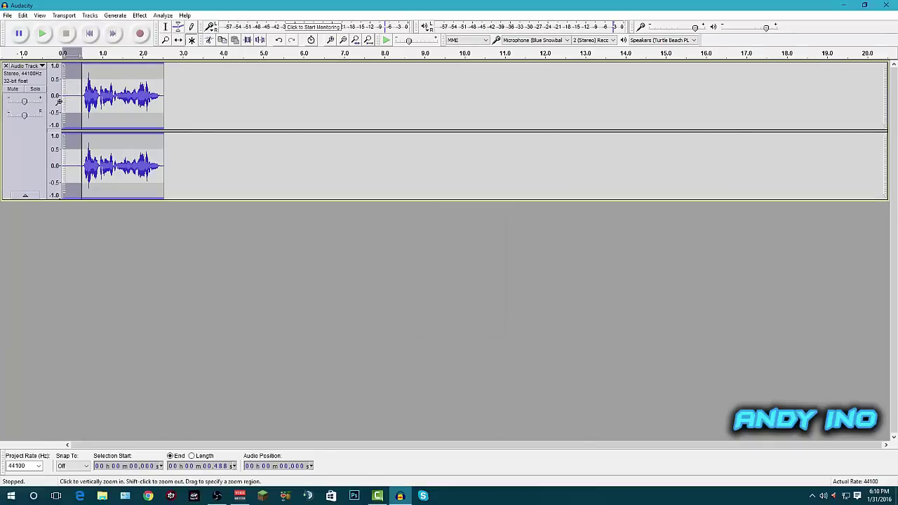
{"action": "left_click", "coordinate": [71, 99]}
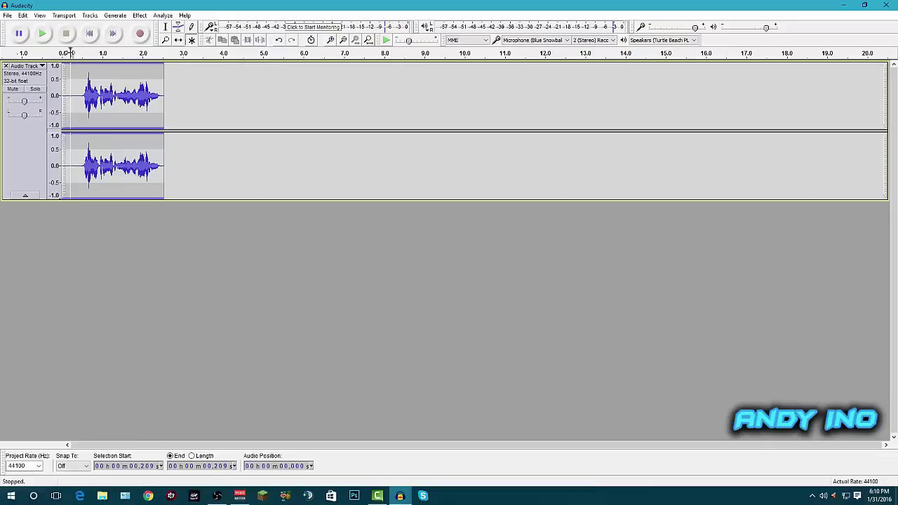
{"action": "left_click", "coordinate": [69, 52]}
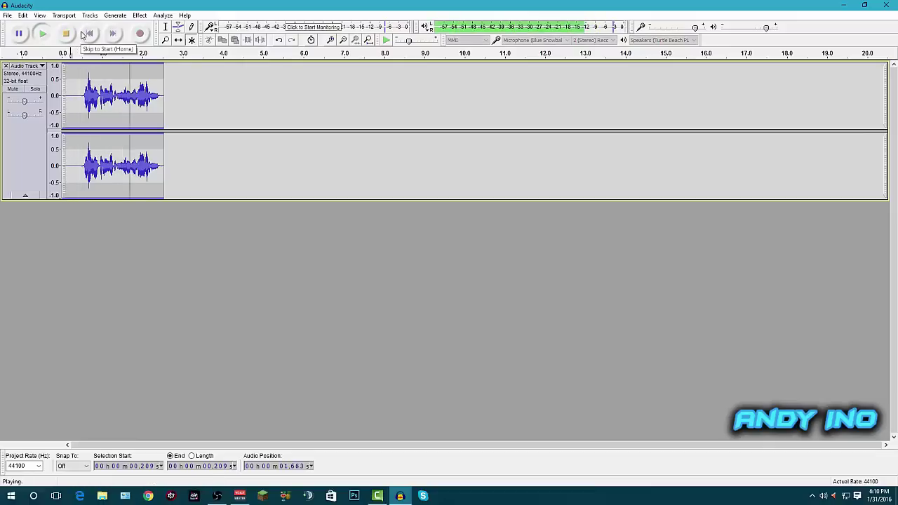